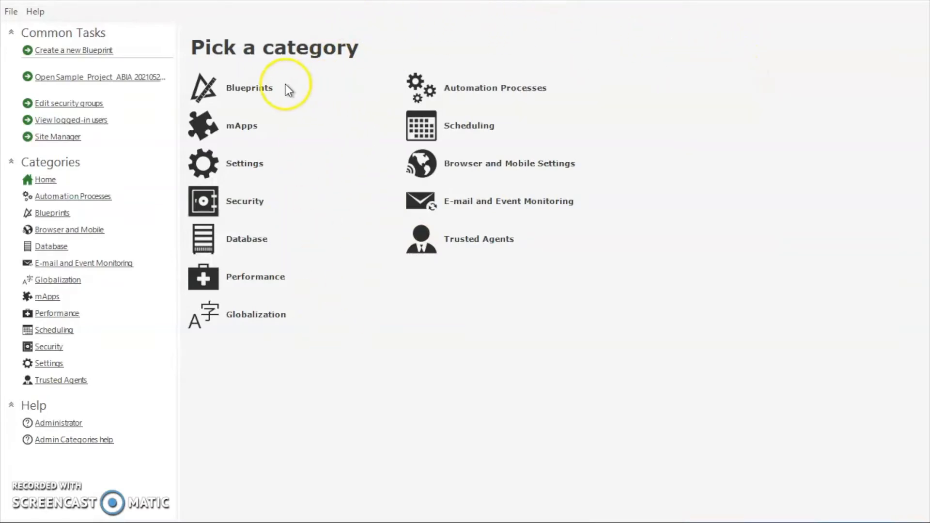
Create a new Blueprint and select the Configuration Item group among the major objects.
click(246, 90)
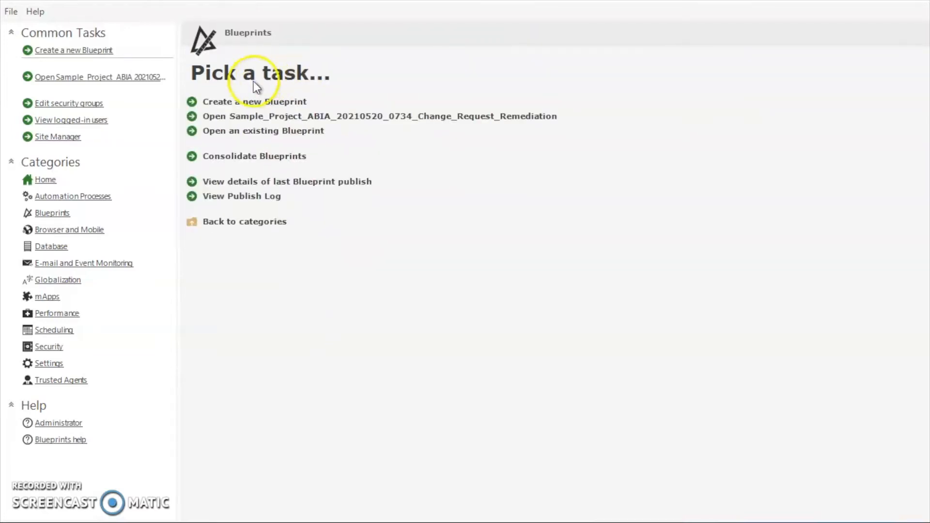
click(268, 103)
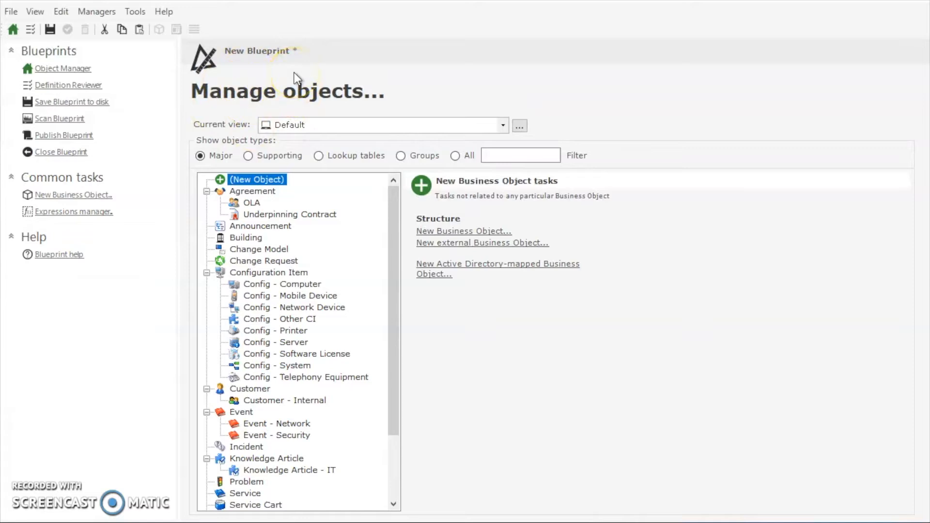
click(278, 272)
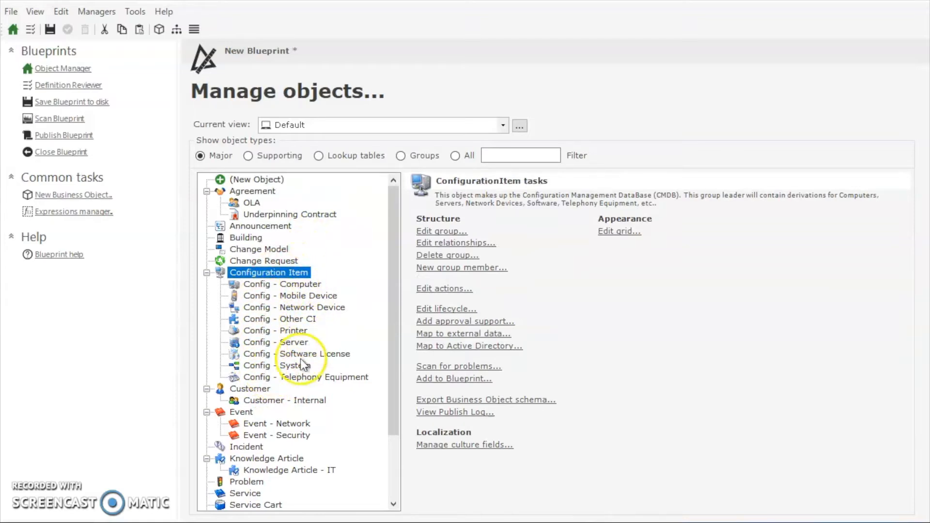
Select the CI Status lookup table and view its Add to Blueprint options without adding anything.
click(344, 154)
drag(391, 205, 378, 271)
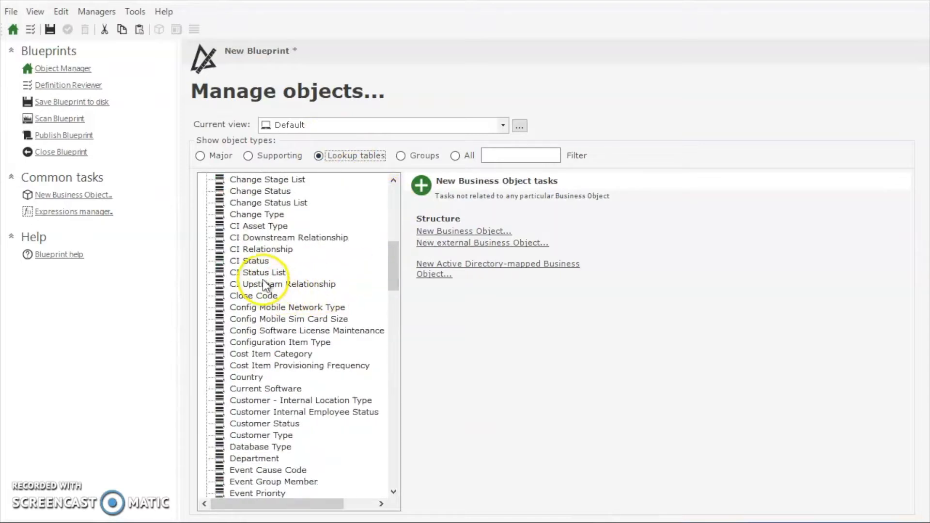
click(256, 261)
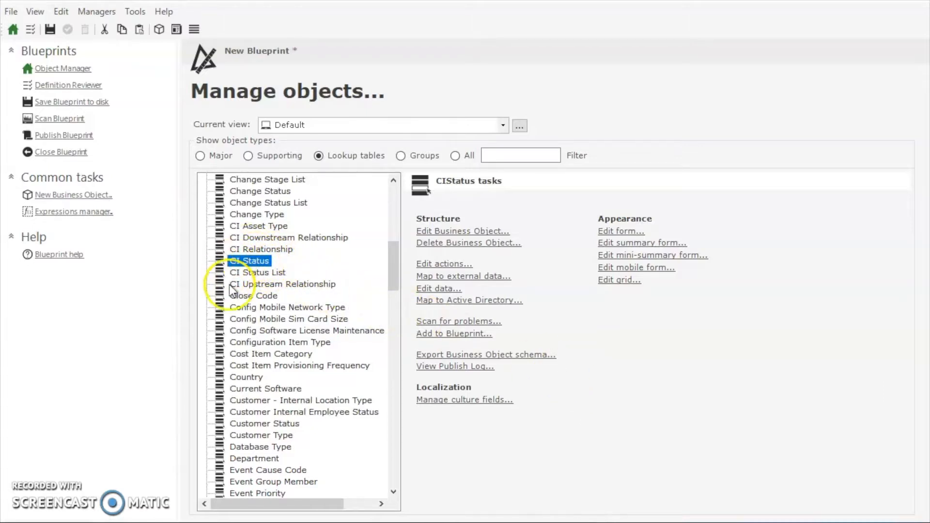
click(437, 334)
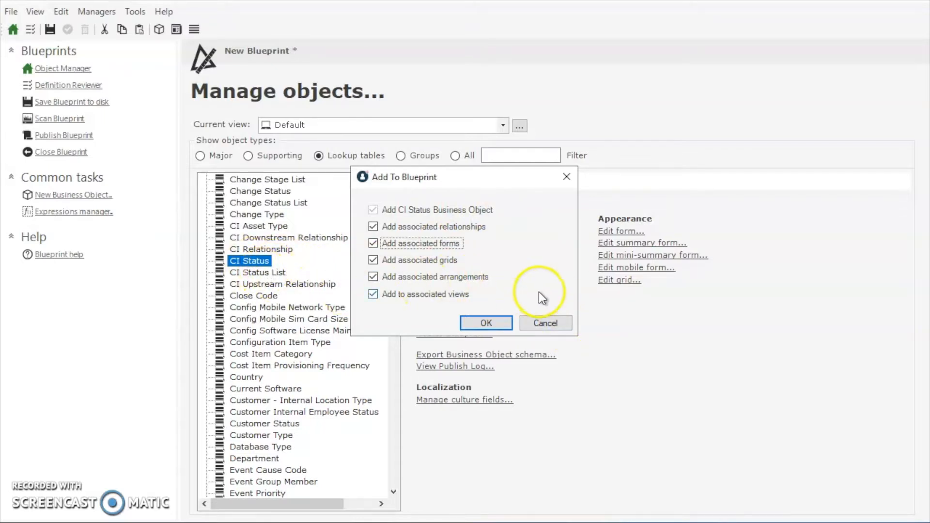
click(546, 323)
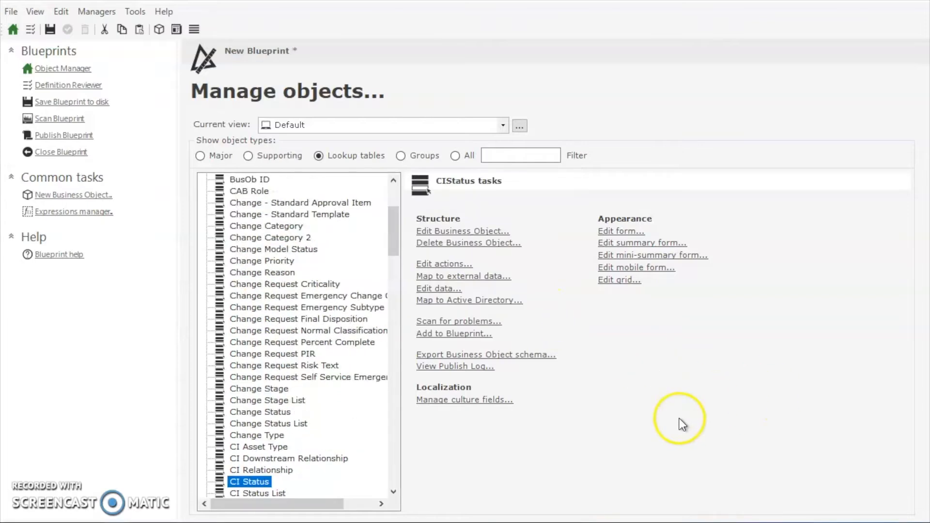
Open the CI Status table's data for editing and look through its records.
click(434, 289)
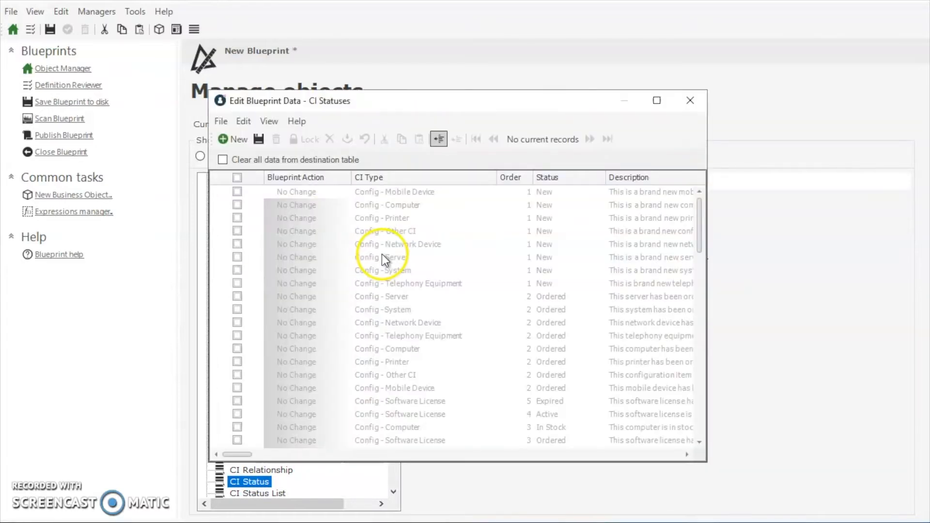
drag(385, 107, 389, 55)
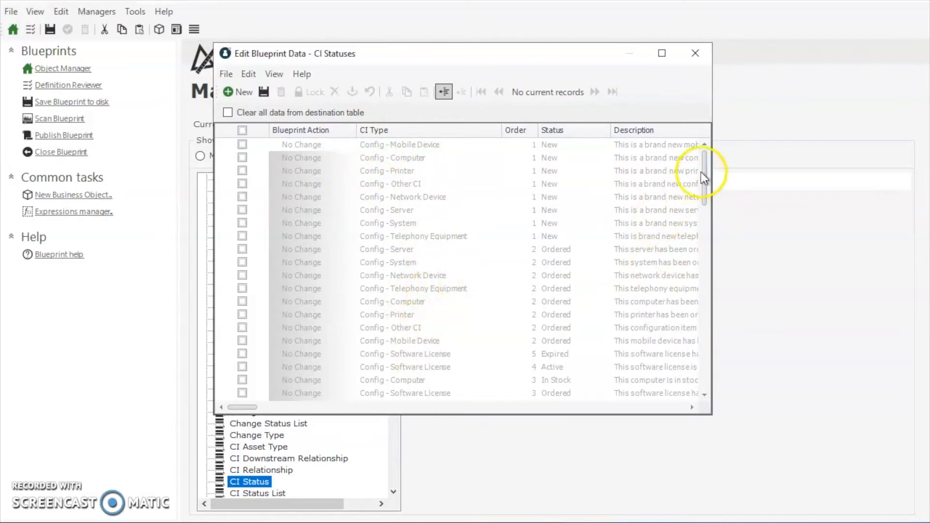
drag(702, 167, 715, 378)
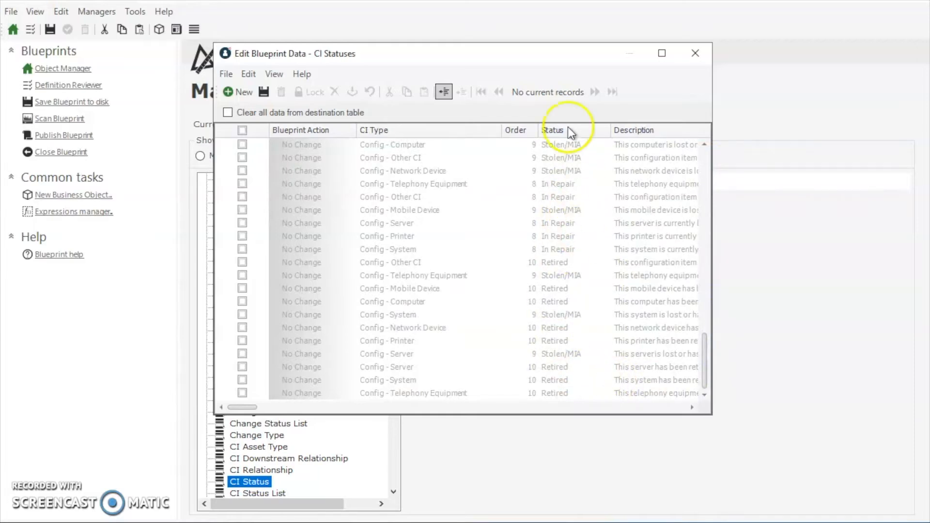
click(707, 164)
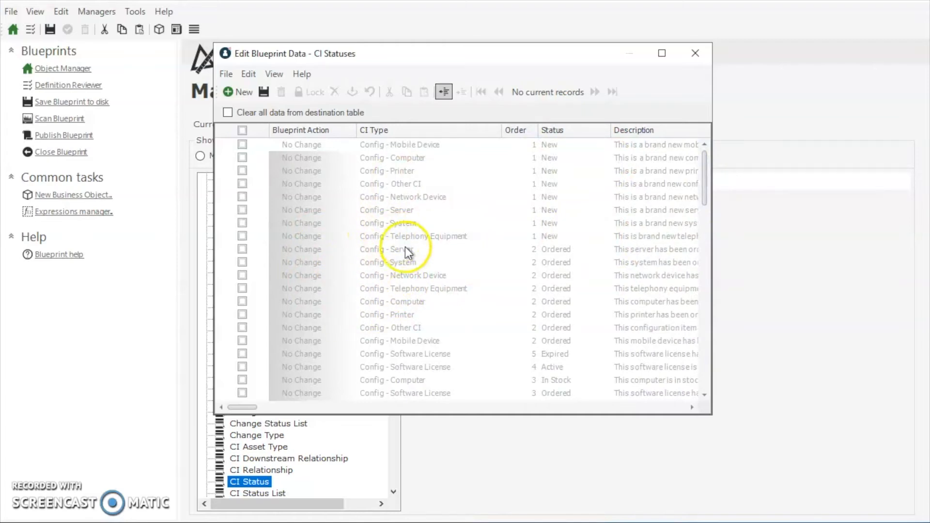
Select all CI Status records and include them in the Blueprint.
click(240, 130)
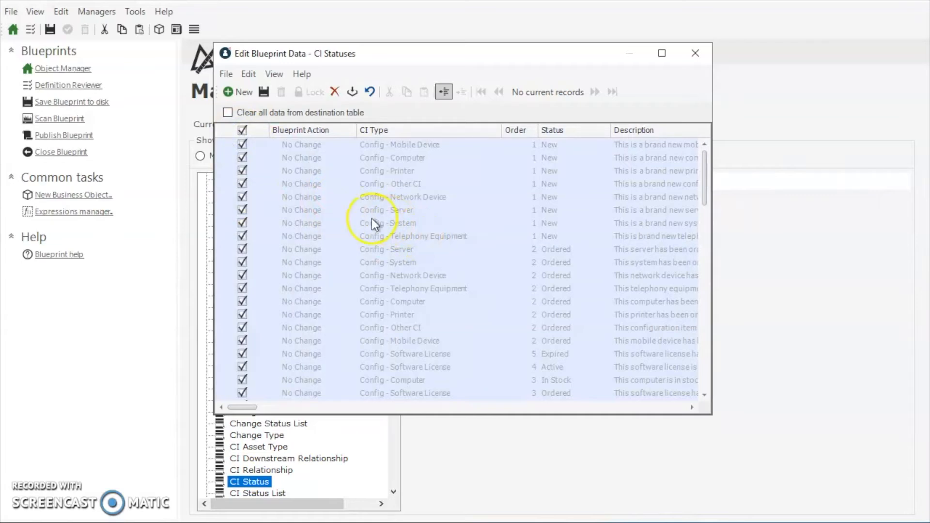
click(231, 77)
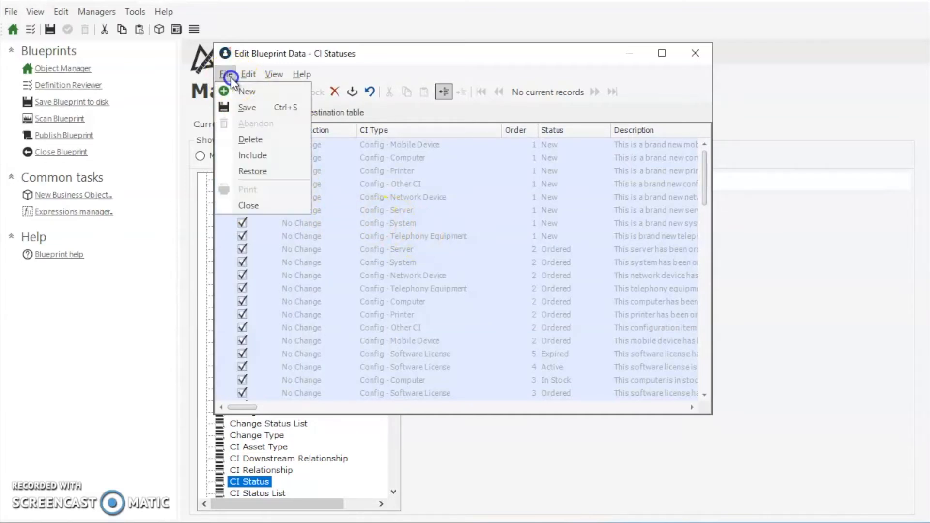
click(271, 156)
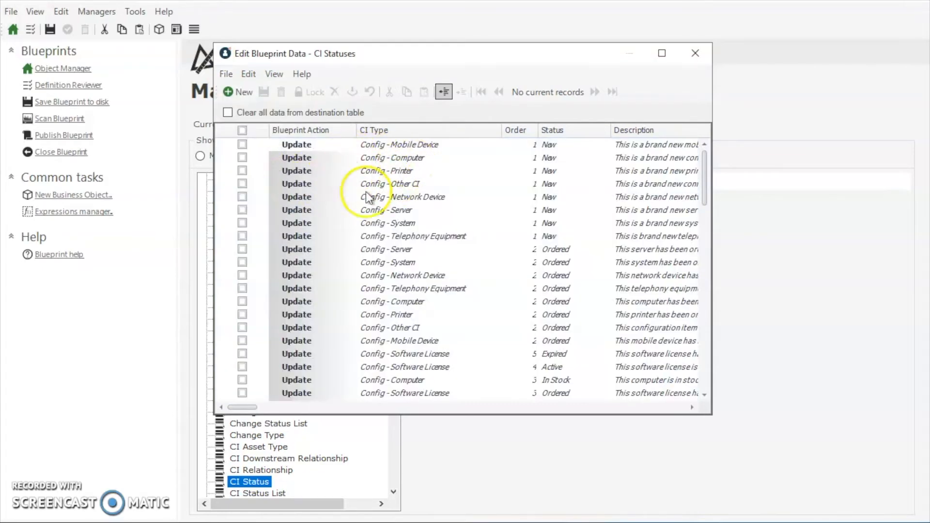
drag(705, 186, 707, 151)
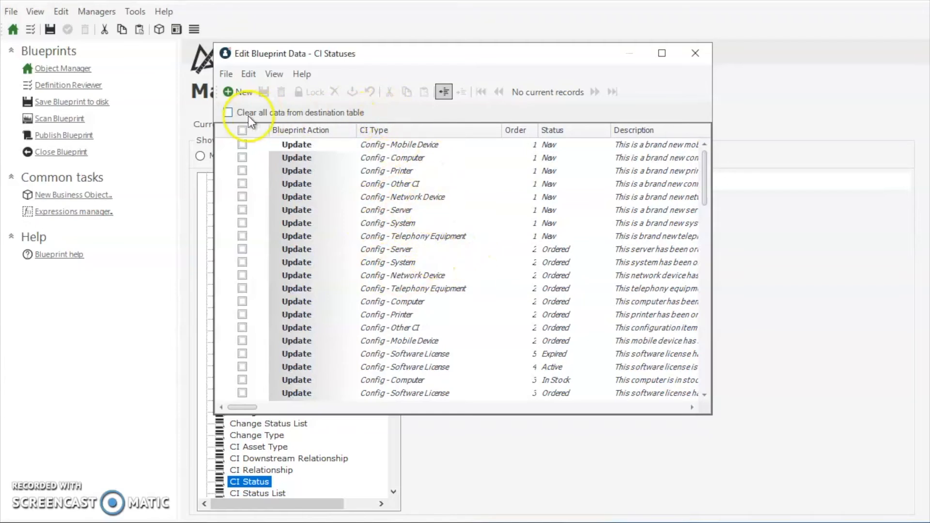
Try the option to clear all data from the destination table, compare the records' Blueprint actions, and turn it back off.
click(227, 113)
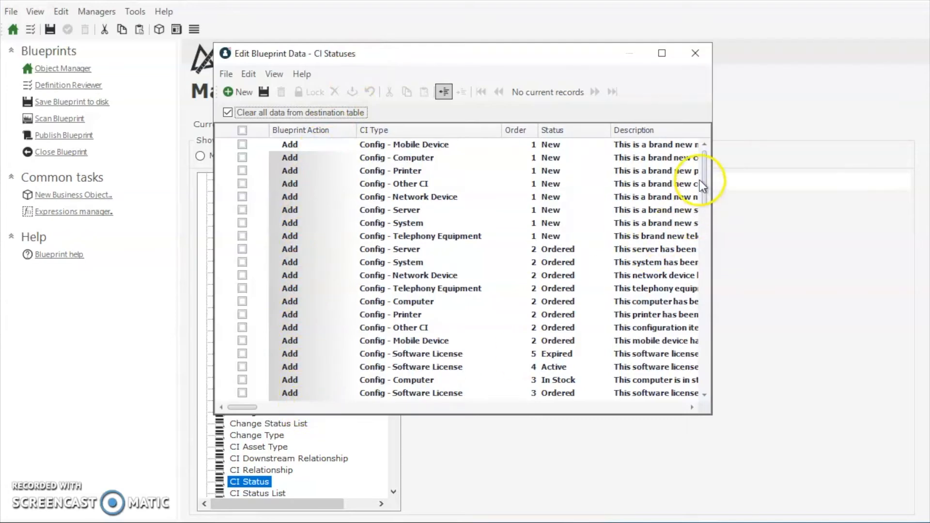
drag(700, 181, 709, 373)
click(227, 113)
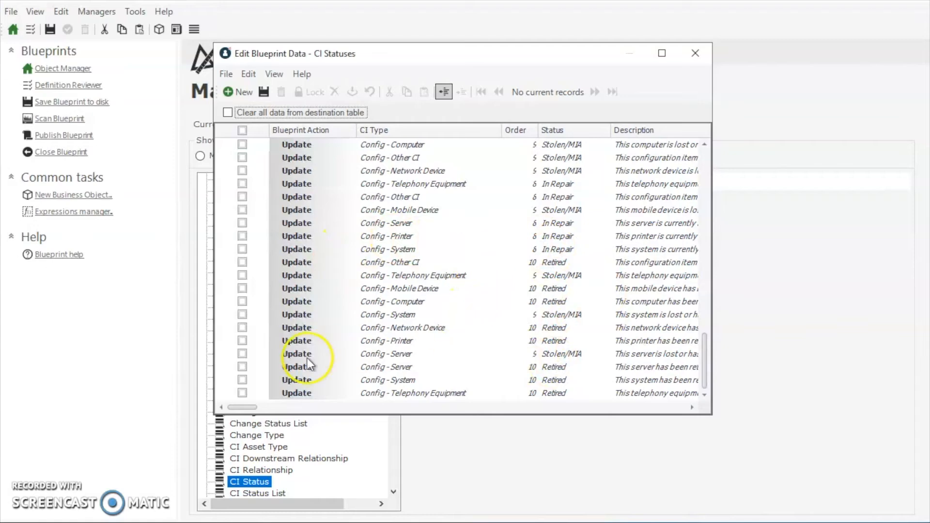
drag(705, 354, 705, 146)
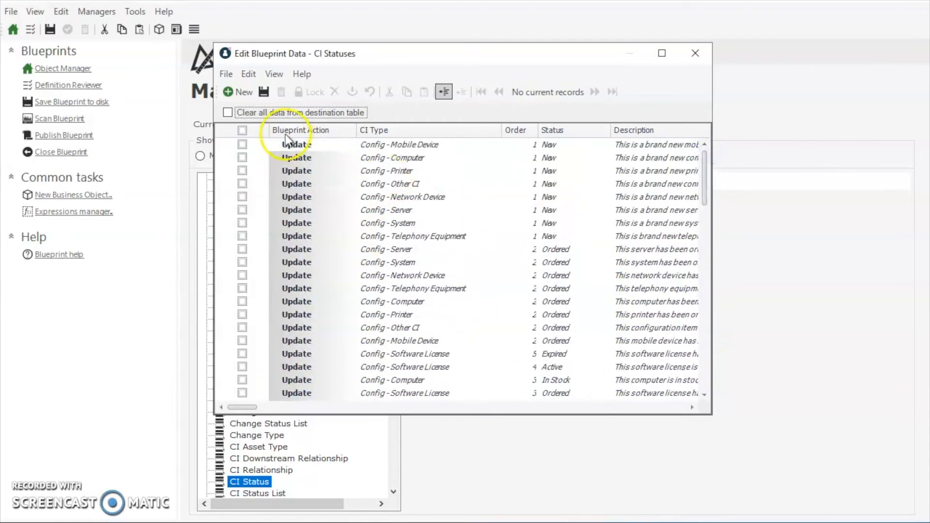
Enable clearing all data from the destination table, save the CI Status data changes to the Blueprint and close the data editor.
click(228, 113)
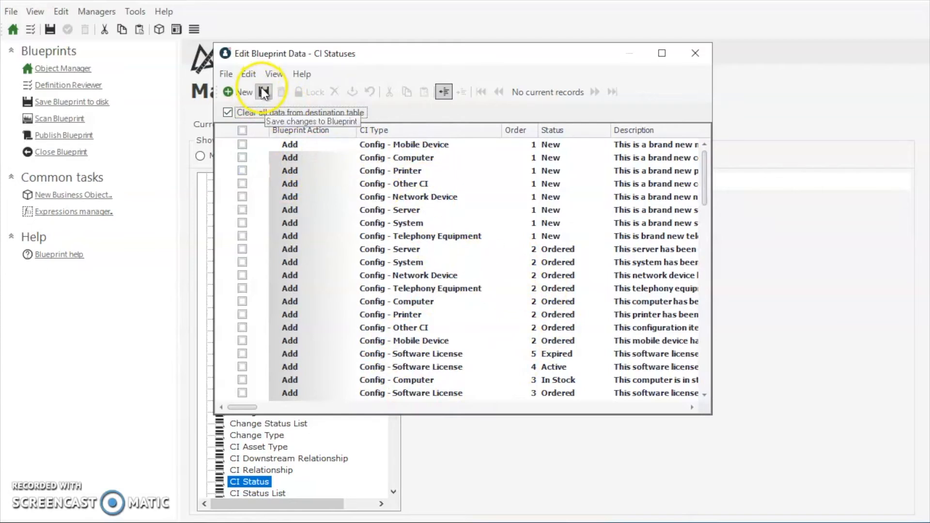
click(224, 73)
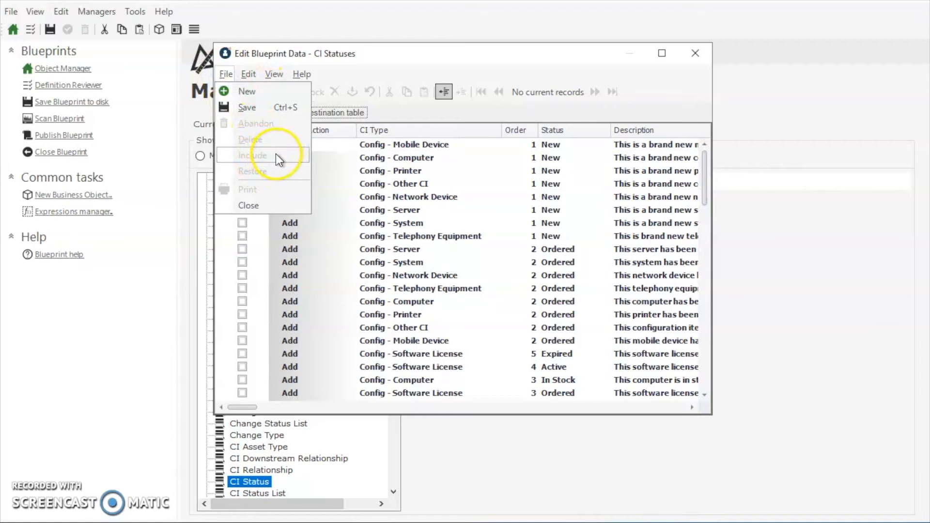
click(259, 50)
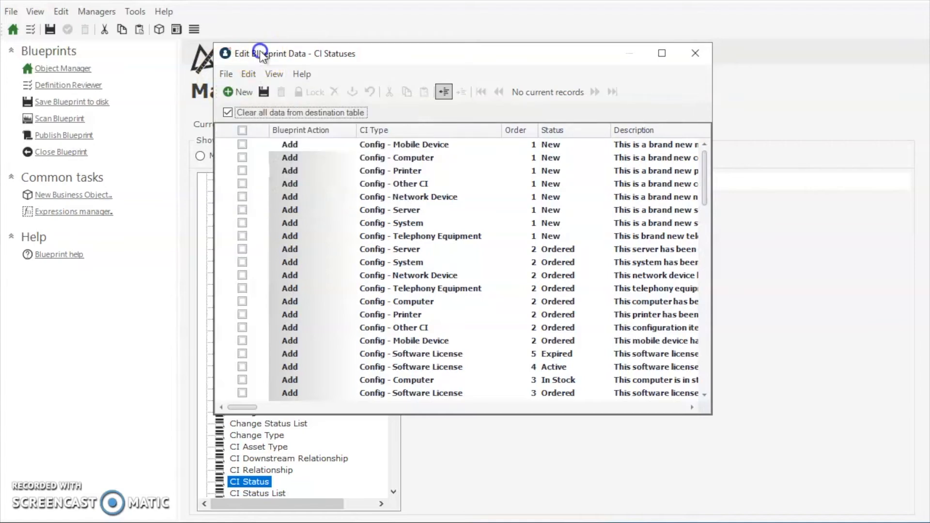
click(265, 93)
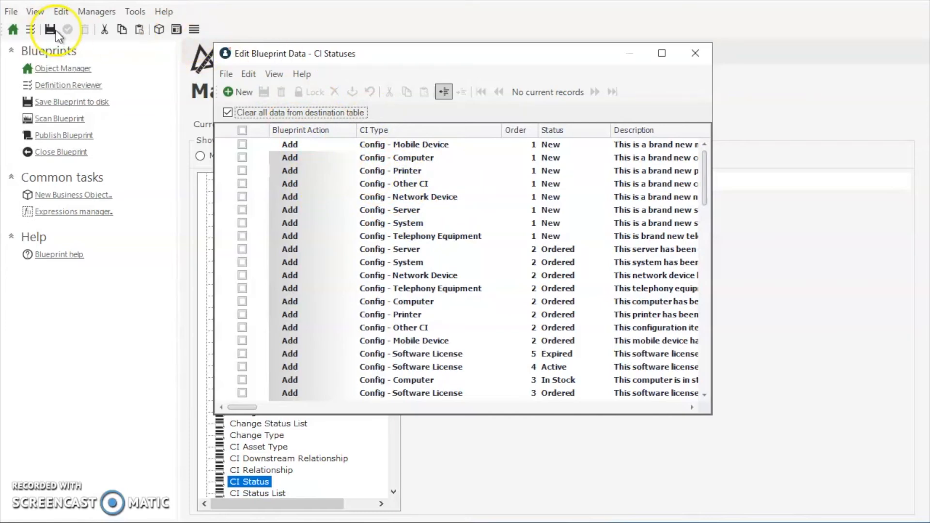
click(694, 60)
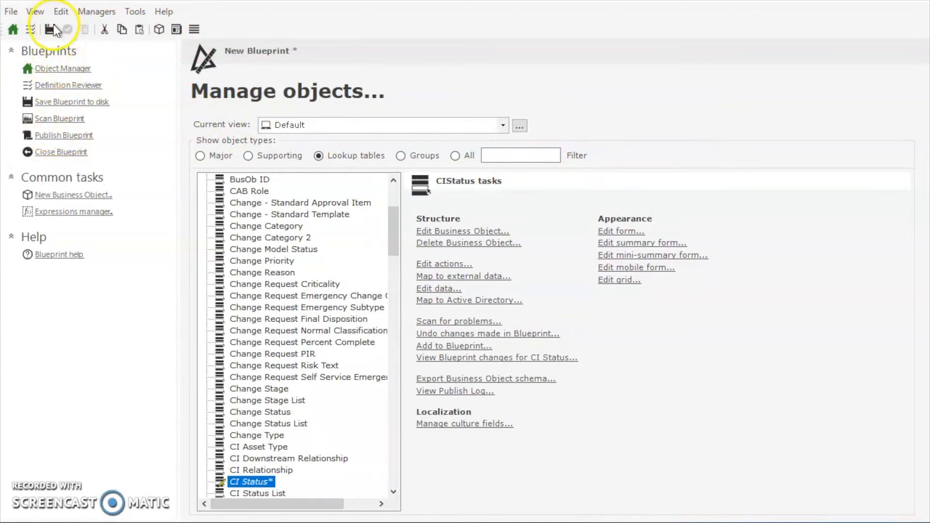
Review the Blueprint changes for the CI Status business object data.
click(10, 12)
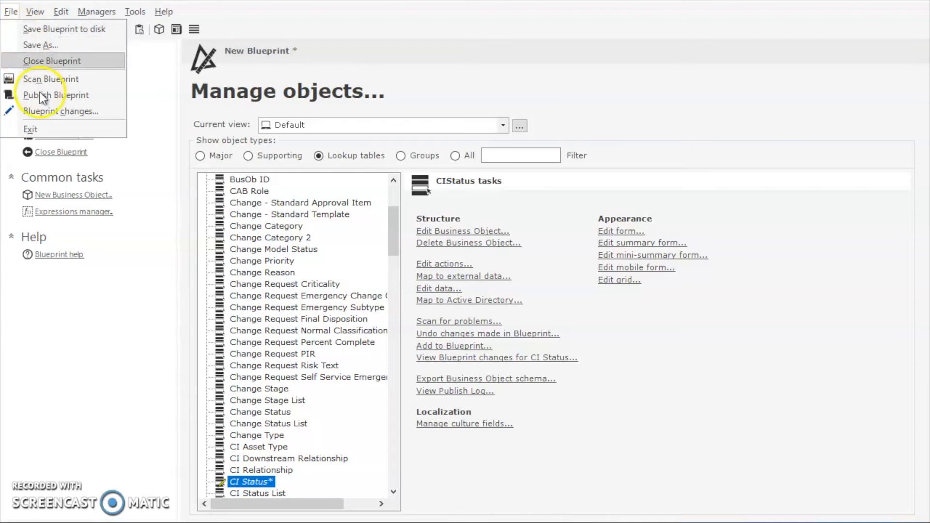
click(63, 116)
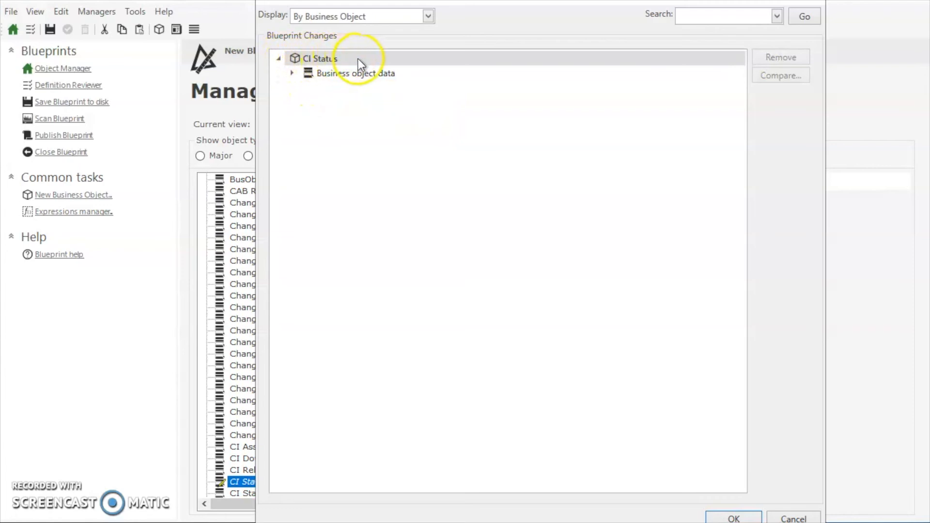
click(293, 74)
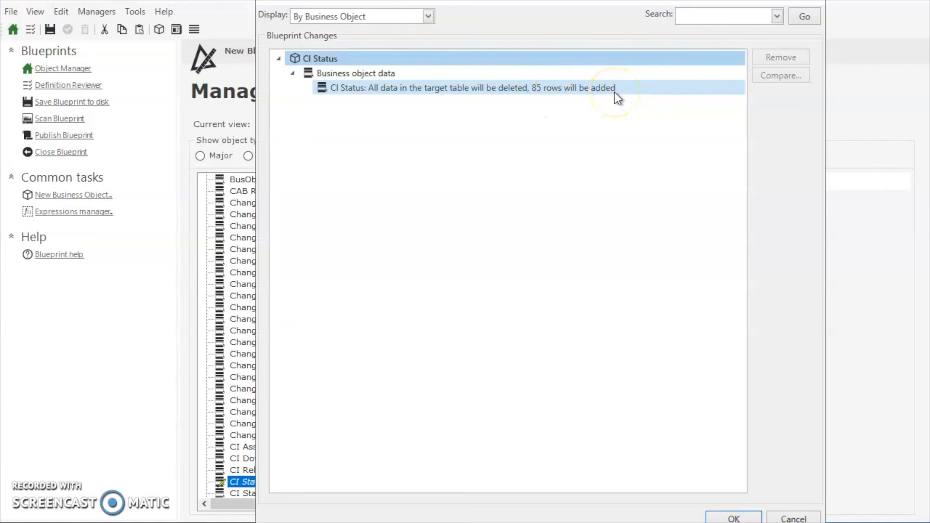
click(553, 89)
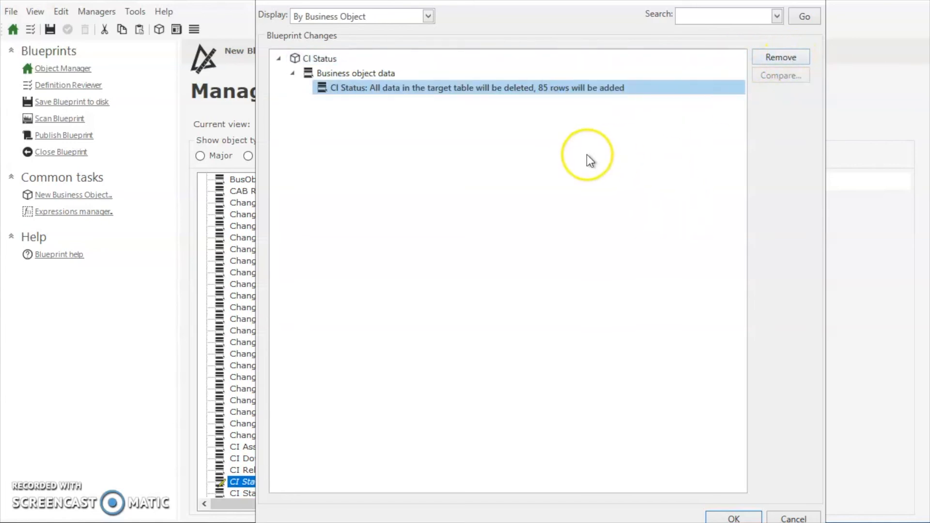
click(741, 518)
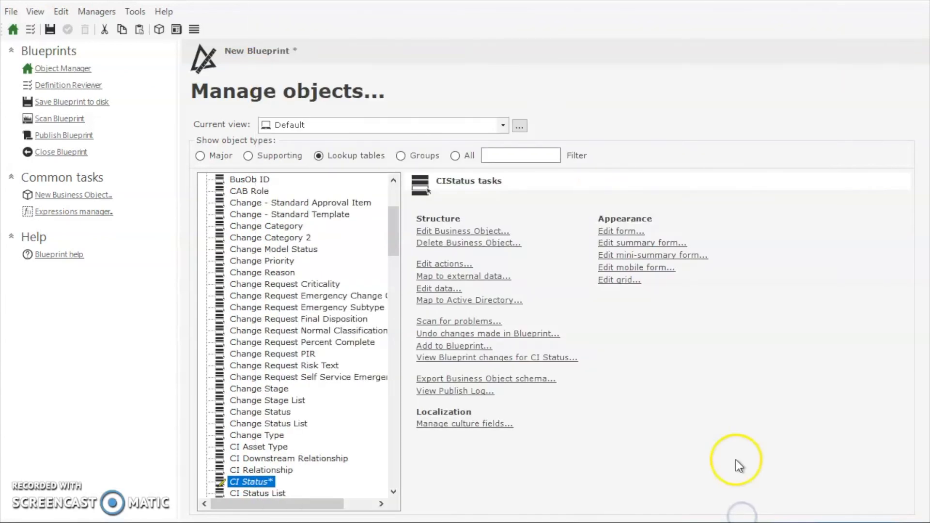